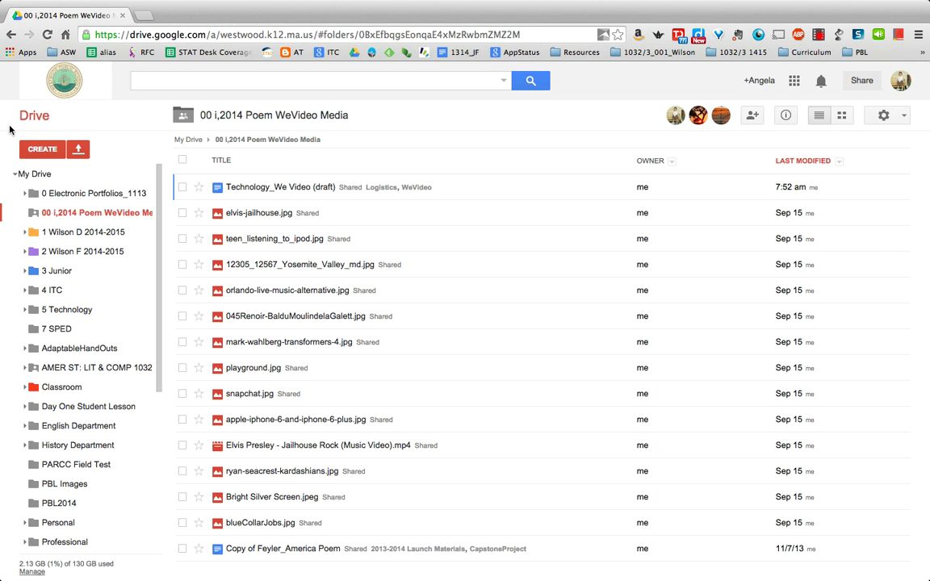
- Open the CREATE menu in the 00 i,2014 Poem WeVideo Media folder to list new-item types
click(45, 151)
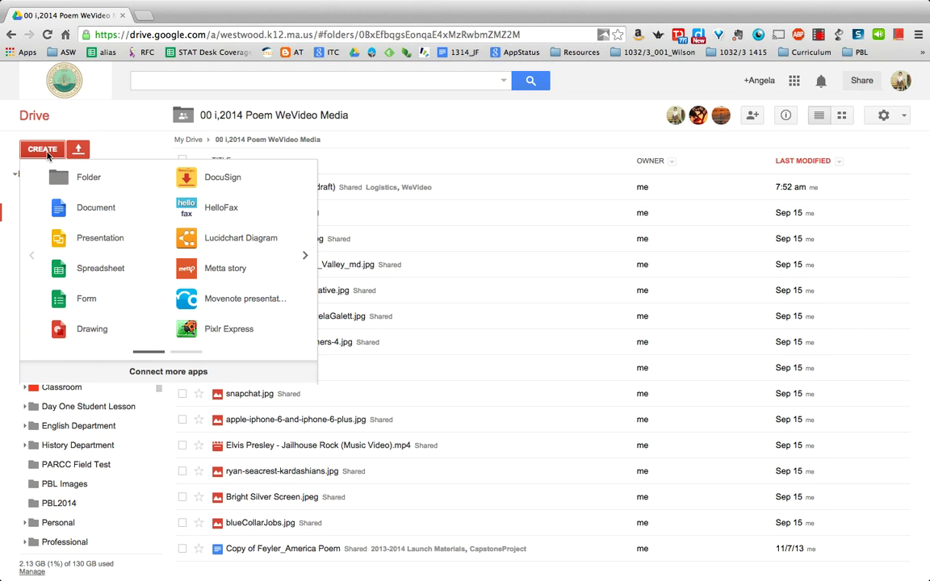
- Launch WeVideo - Video Editor from the Create menu and open the i, America Poem project
click(307, 258)
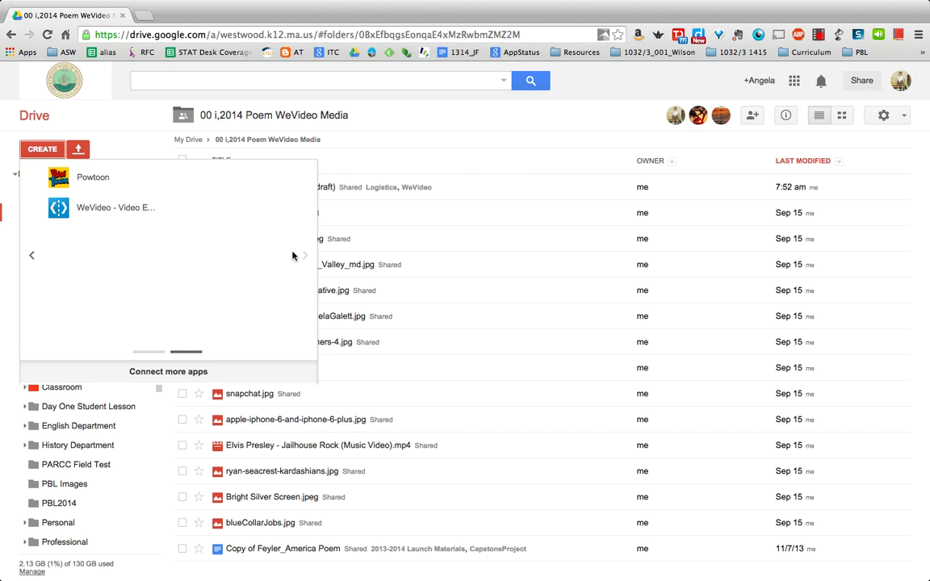
click(99, 209)
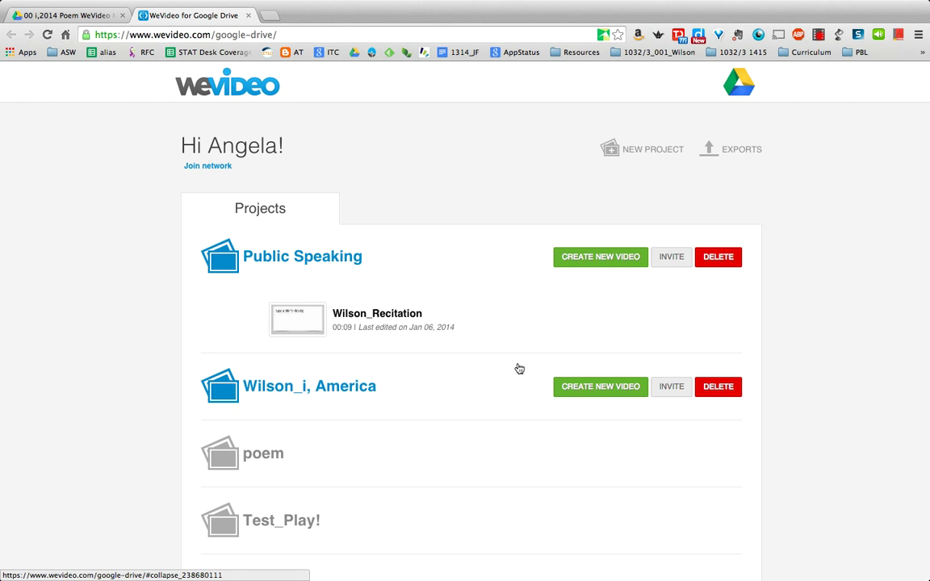
click(347, 393)
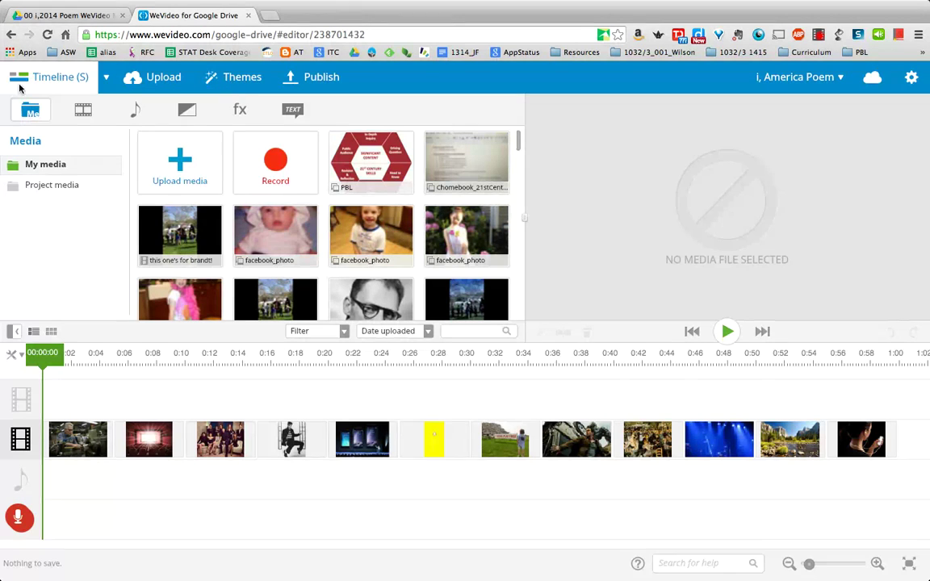
- Show the editing-mode choices: Storyboard, Timeline (Simple) and Timeline (Advanced)
click(101, 77)
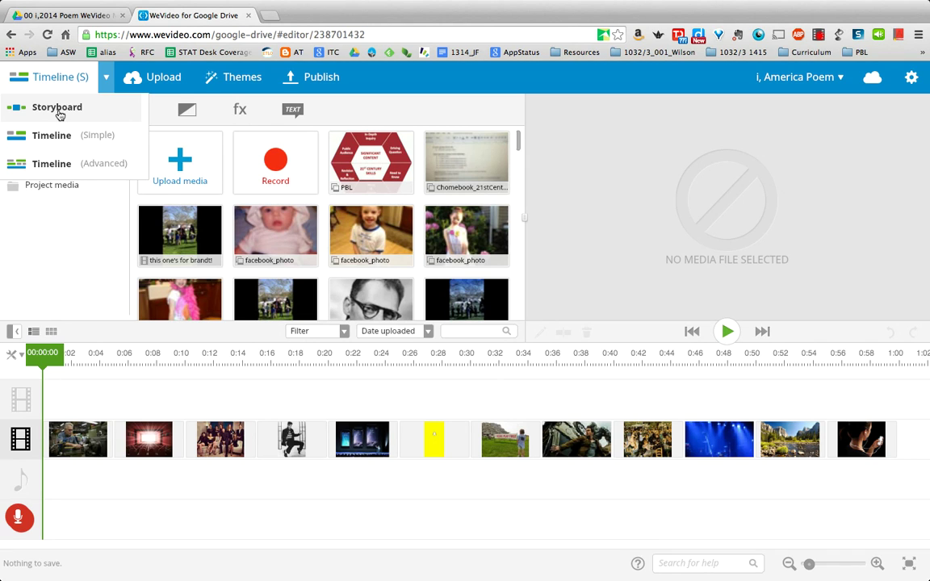
- Keep Simple Timeline mode, look through My media, and open the Videos backgrounds library
click(162, 117)
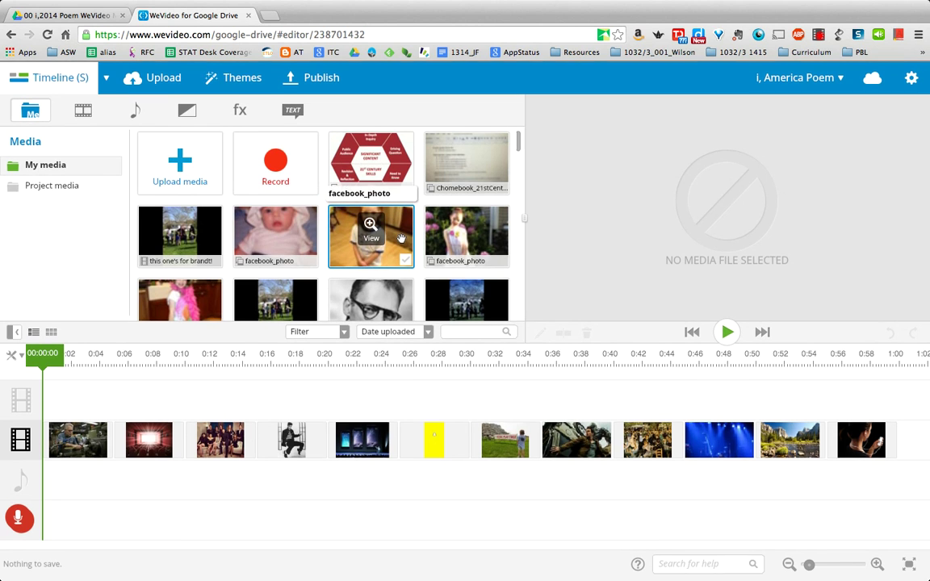
scroll(401, 239, down, 10)
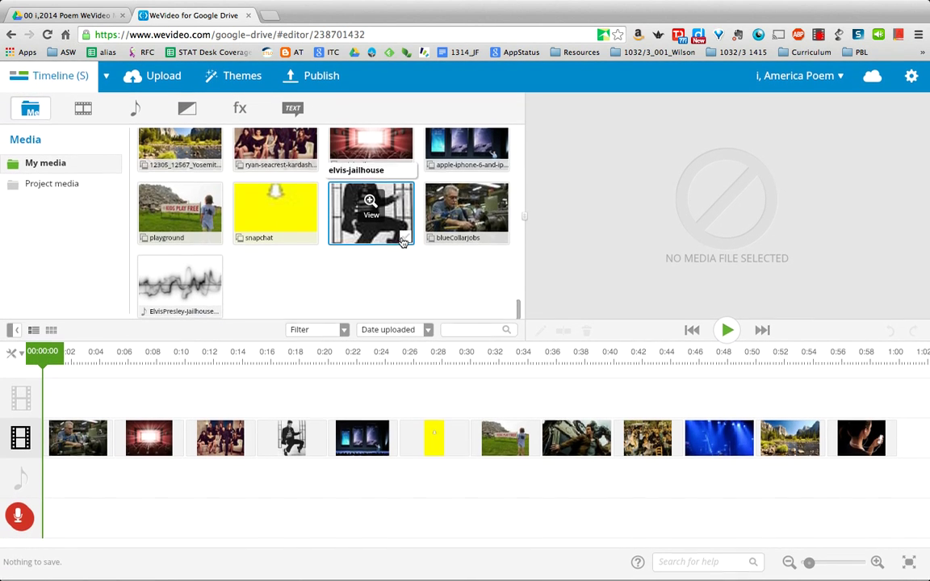
scroll(371, 217, up, 10)
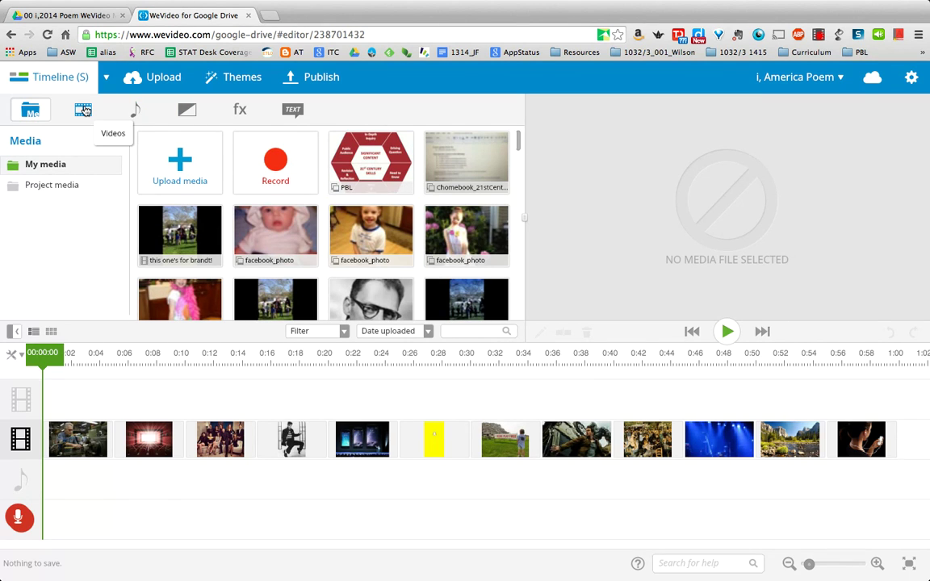
click(85, 111)
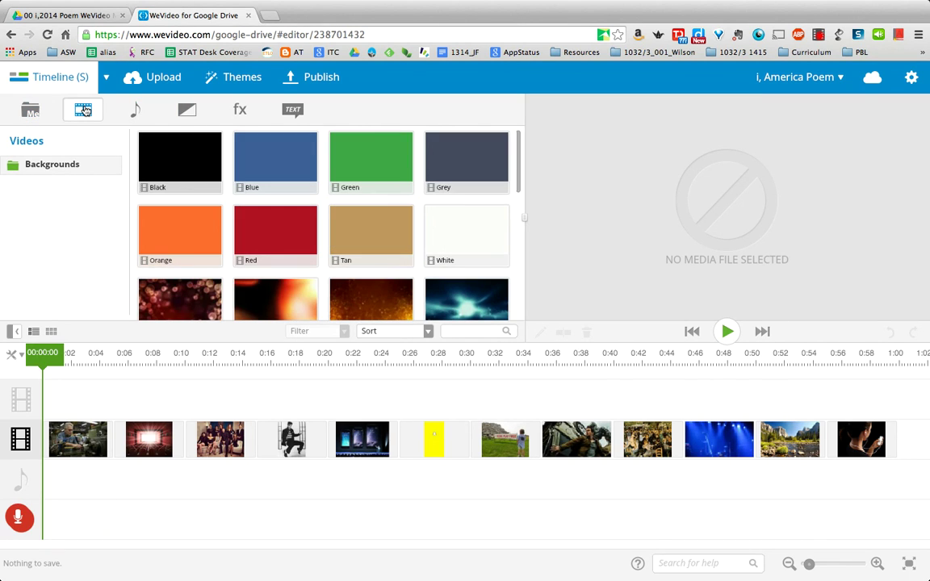
- Browse the Audio, Transitions, fx, Text and Themes libraries, then start a Google Drive upload
click(134, 111)
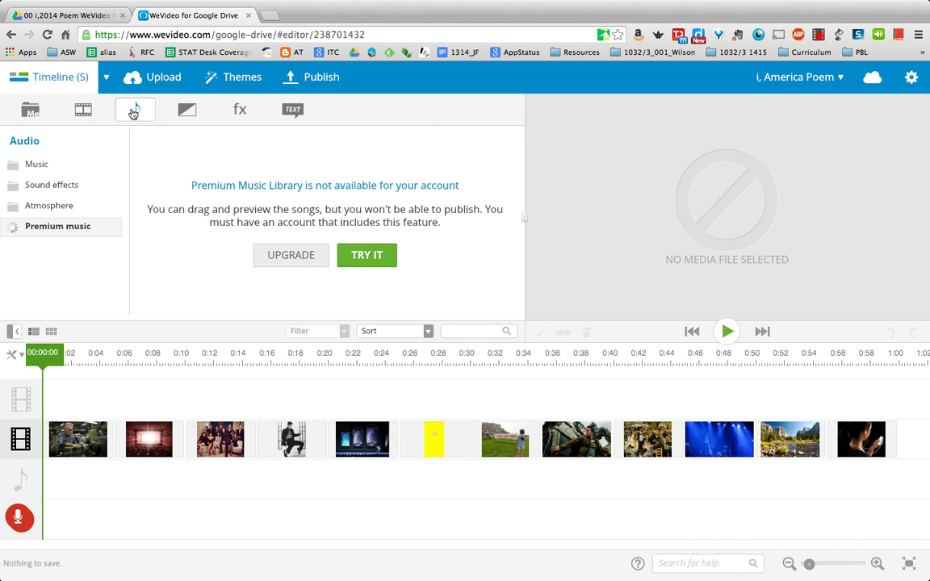
click(187, 113)
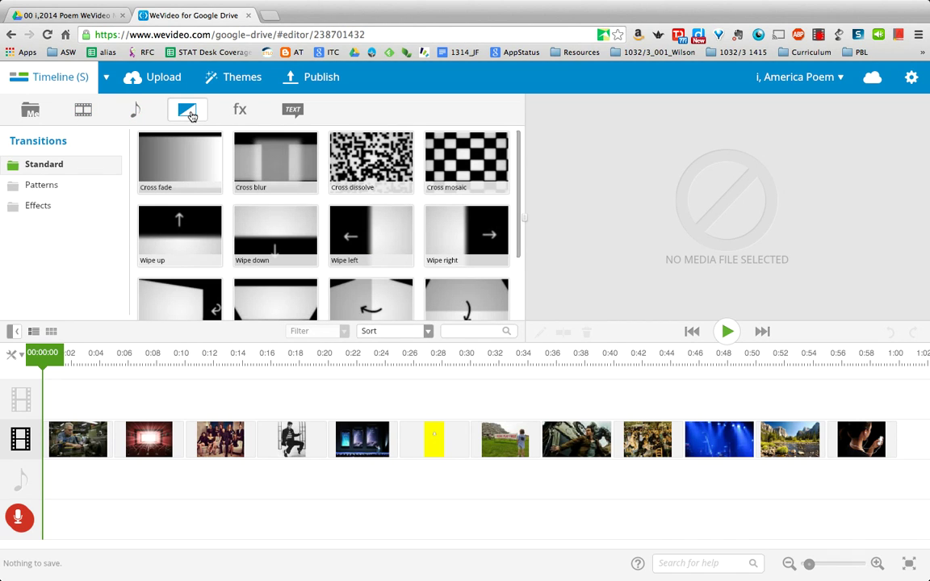
click(241, 113)
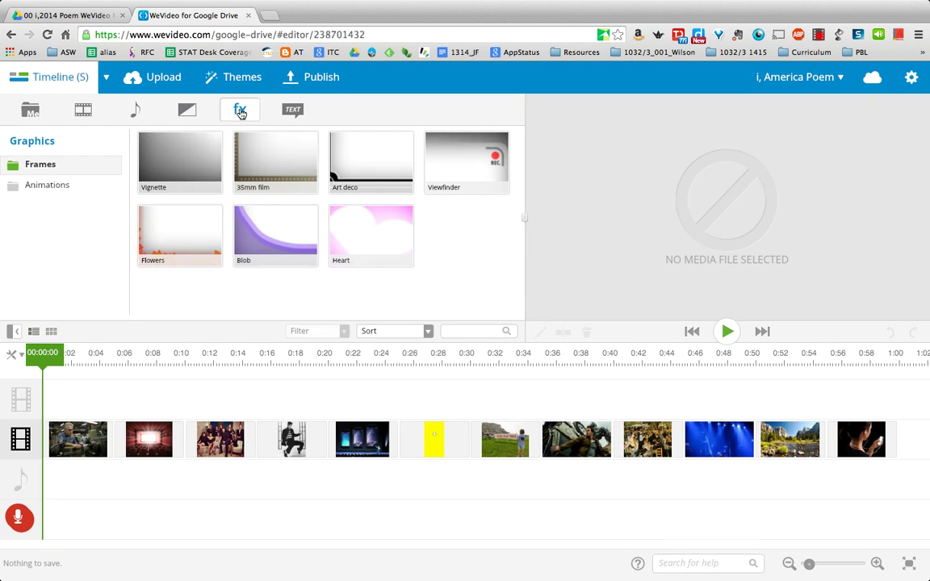
click(292, 113)
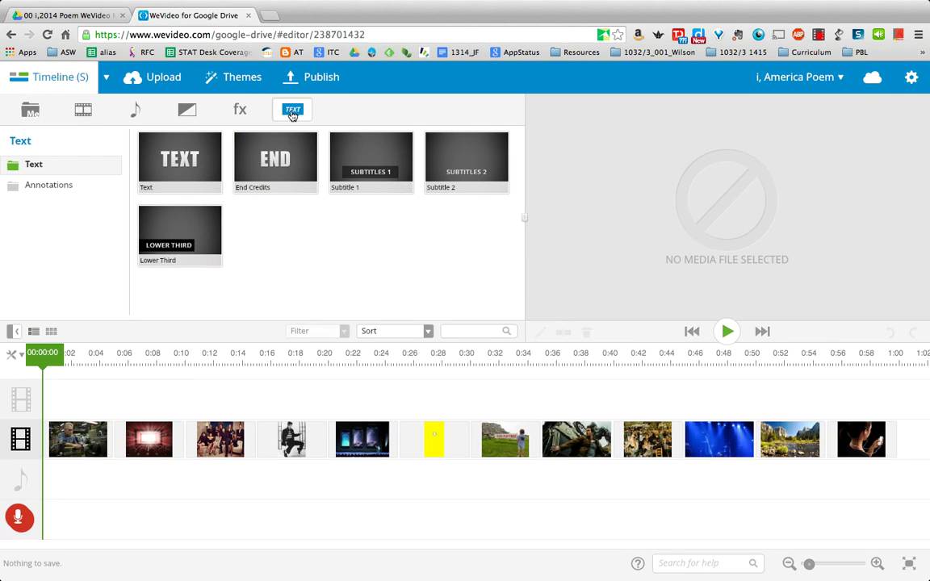
click(245, 86)
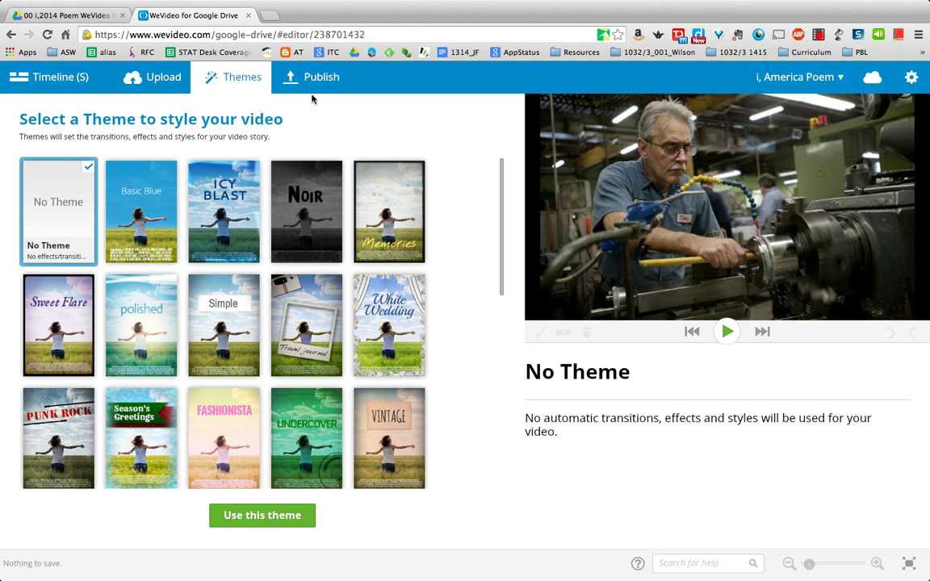
click(163, 78)
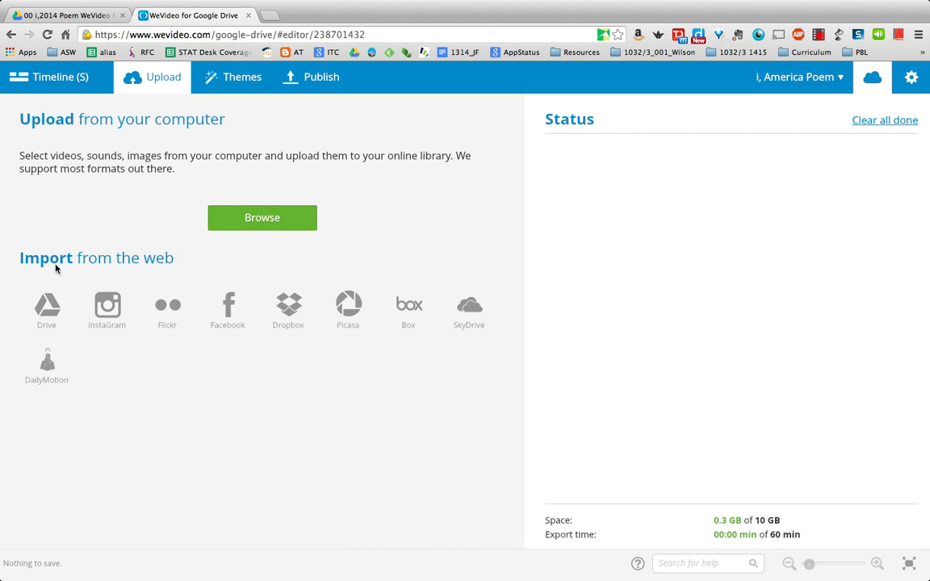
click(52, 312)
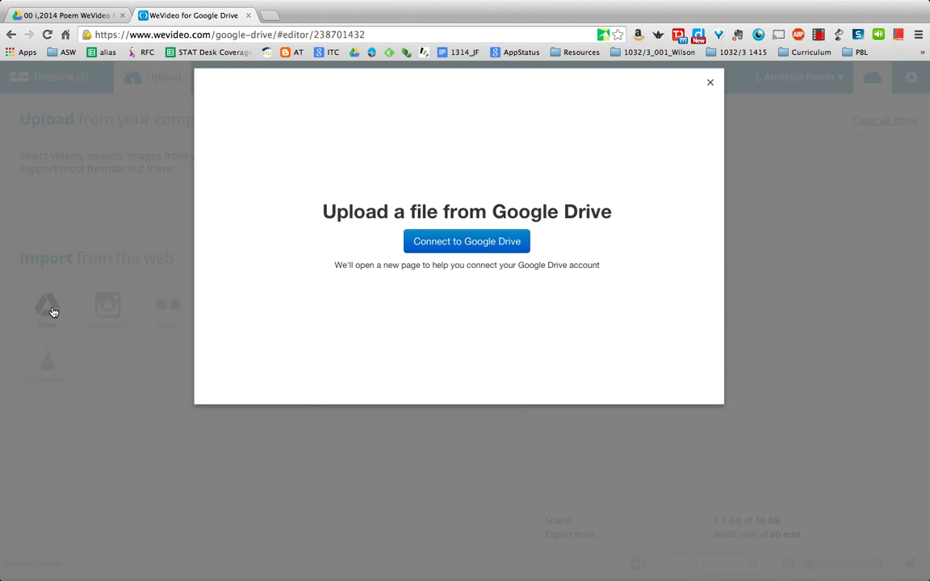
- Connect the Google Drive account to WeVideo and grant the file picker offline access
click(446, 240)
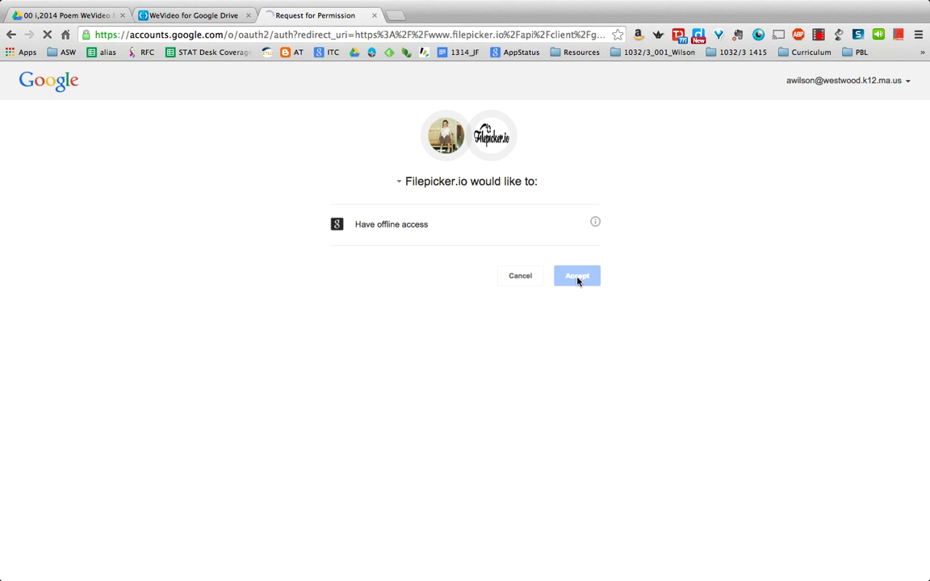
click(577, 278)
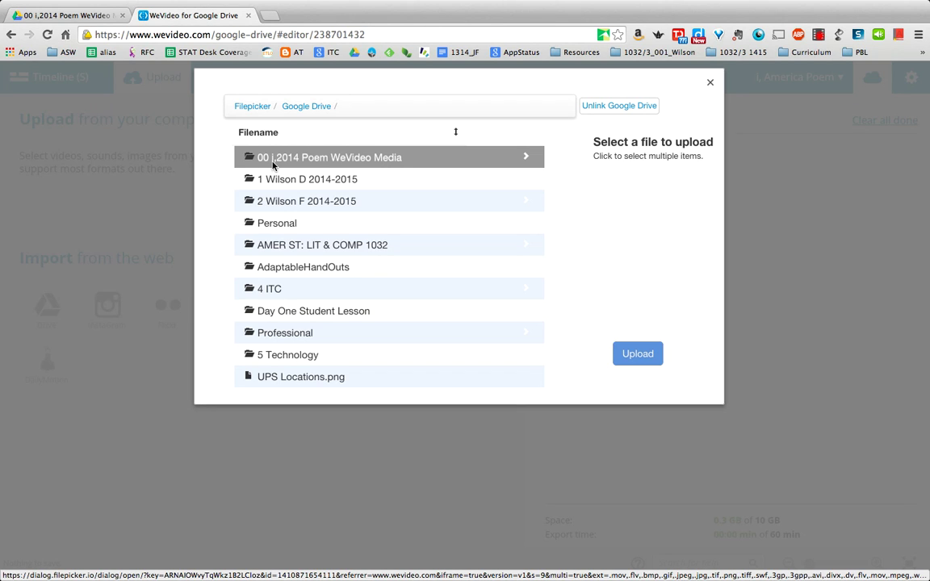
- Select eight poem images, elvis-jailhouse.jpg through snapchat.jpg, then close the picker and popup warning
click(386, 161)
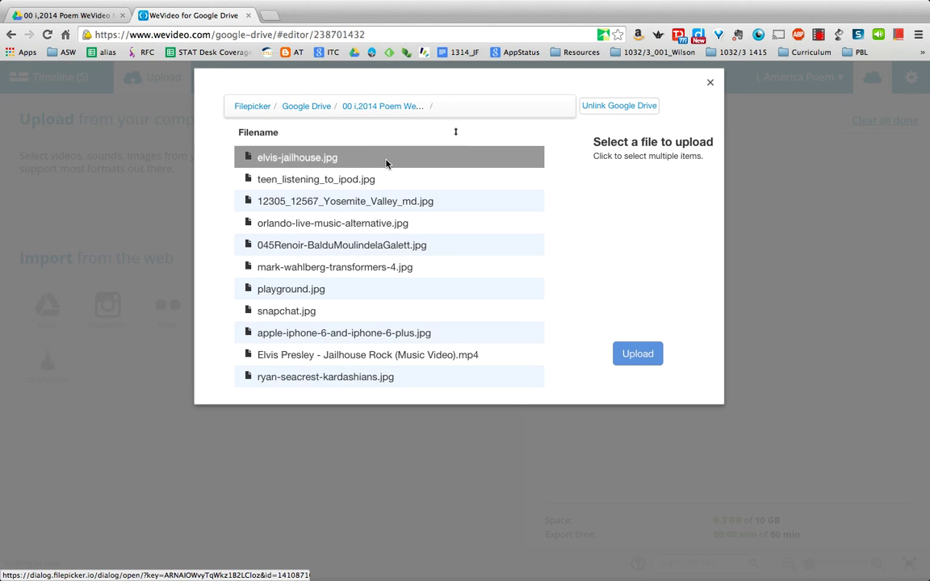
click(386, 160)
click(385, 181)
click(385, 201)
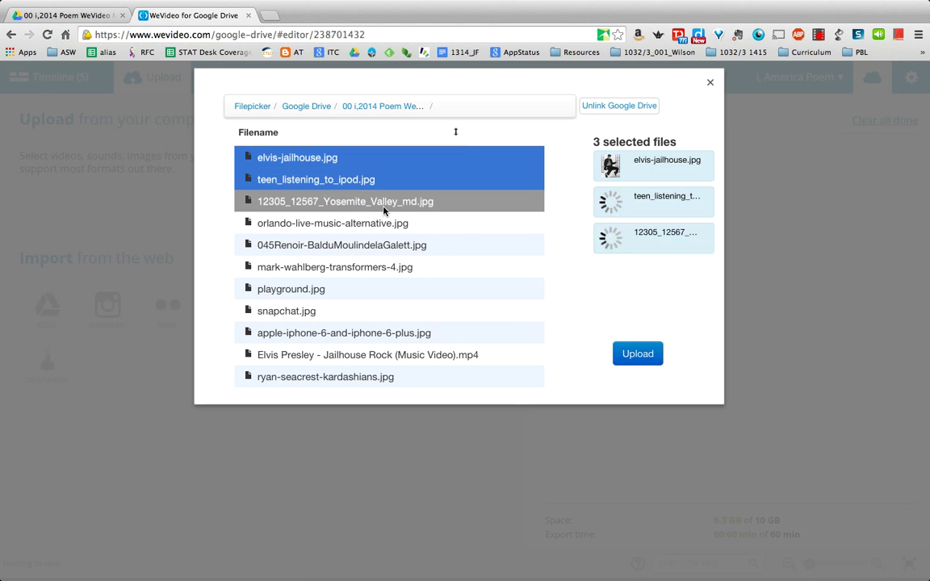
click(380, 224)
click(428, 245)
click(426, 268)
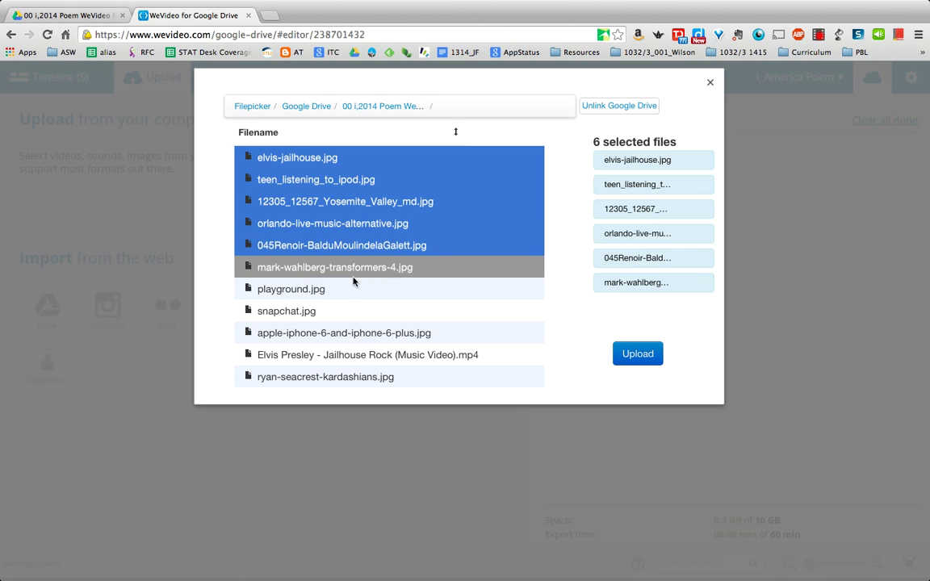
click(327, 291)
click(307, 318)
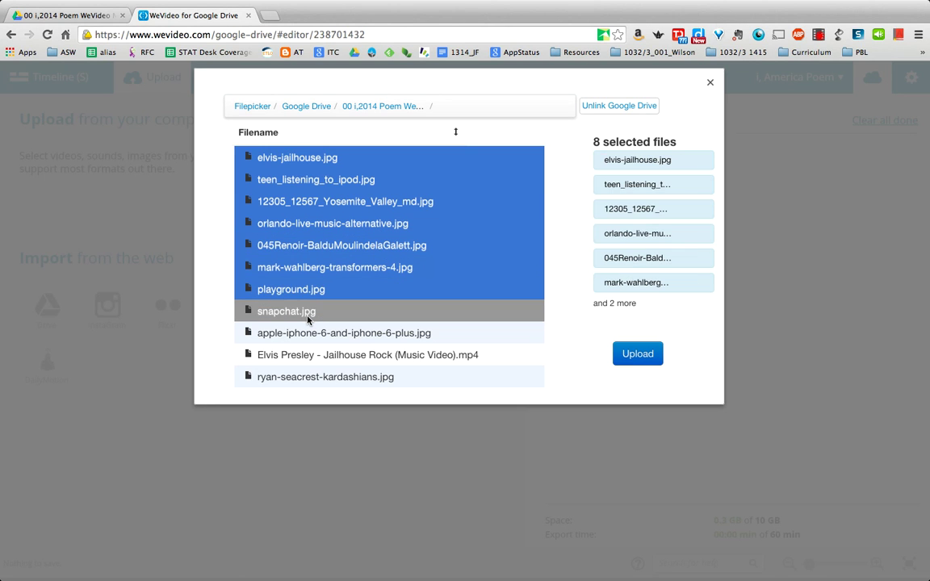
click(710, 84)
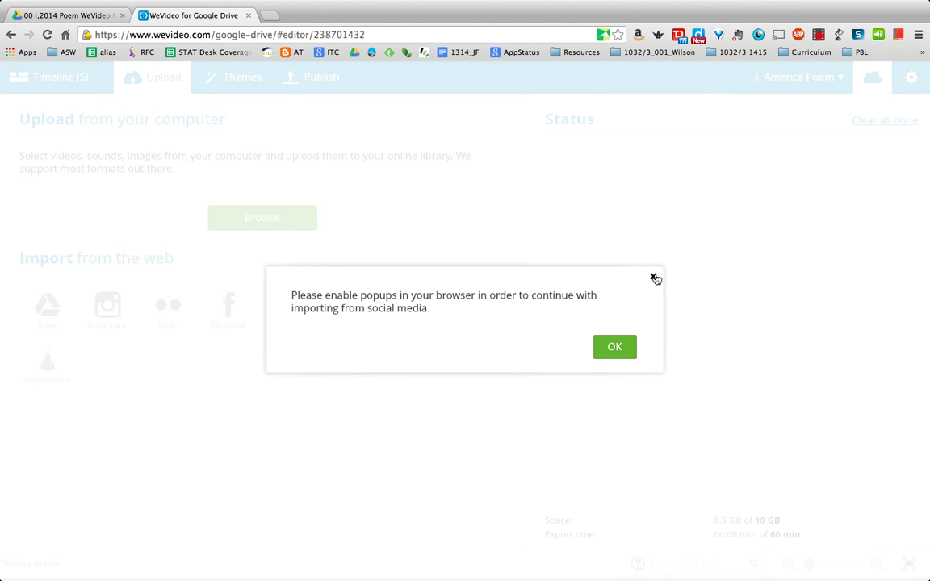
click(620, 350)
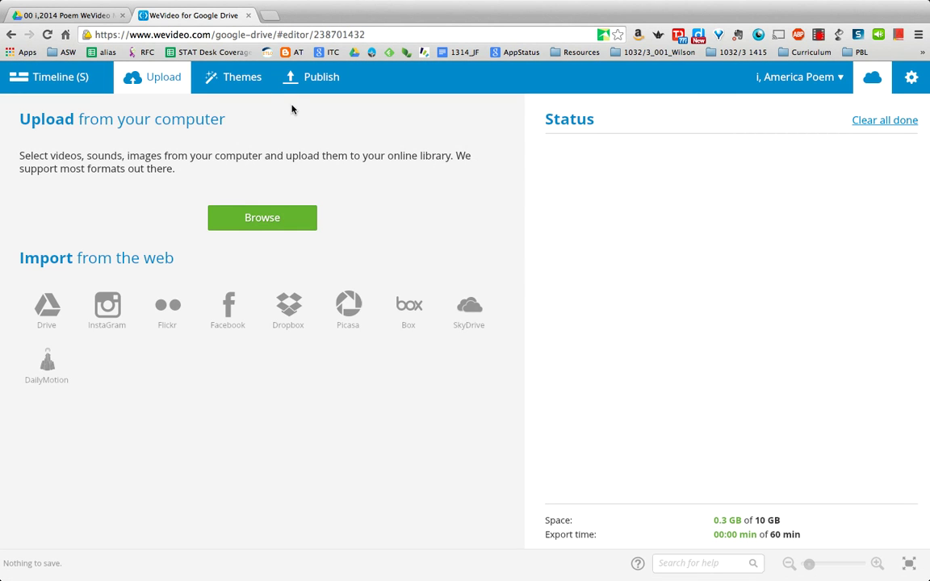
- Return to Timeline (S), show My media, and drag the playground image onto the timeline
click(43, 79)
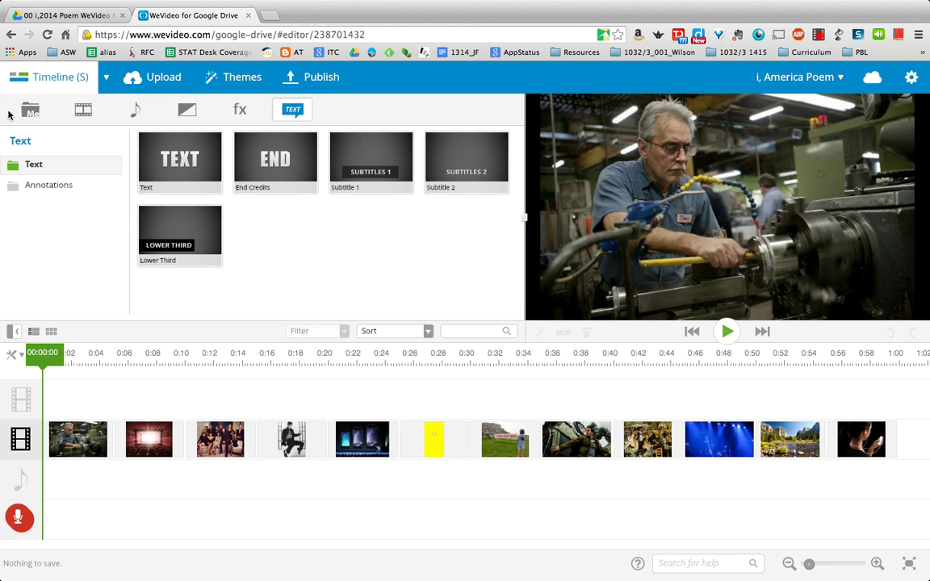
click(29, 112)
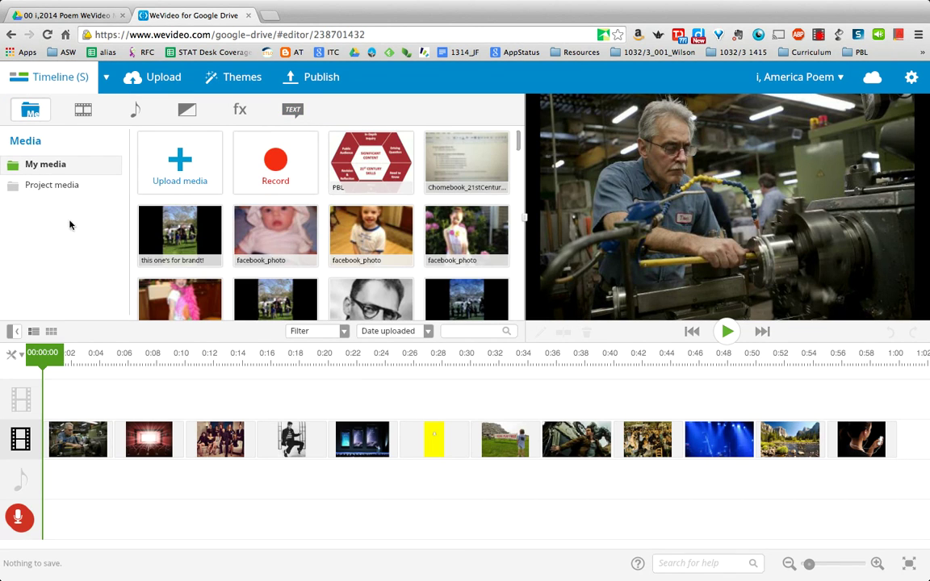
scroll(345, 295, down, 1)
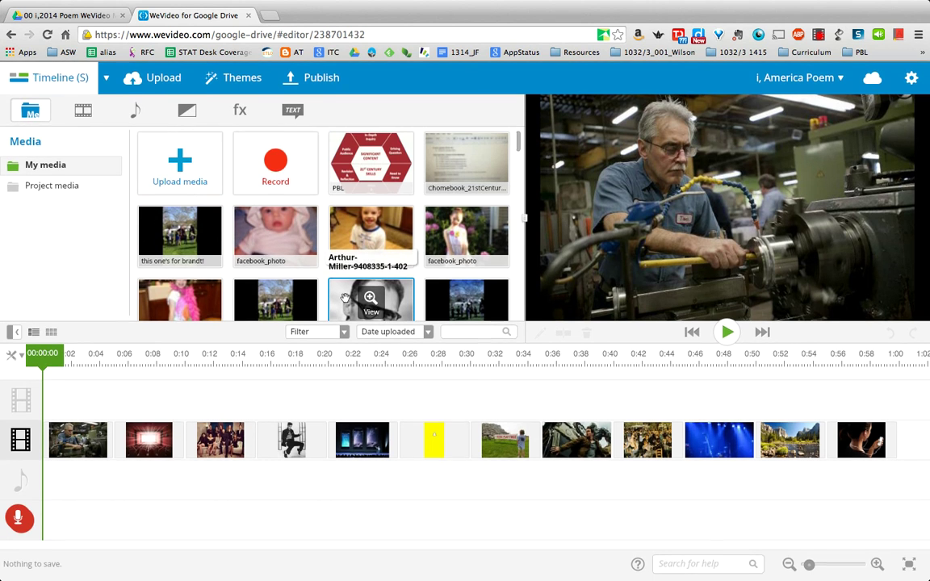
scroll(344, 295, down, 5)
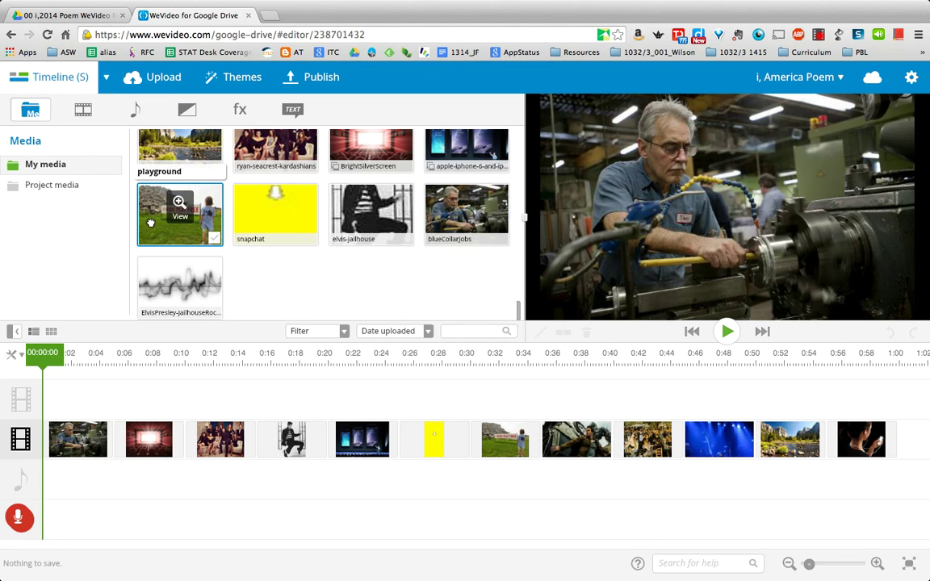
drag(150, 224, 169, 202)
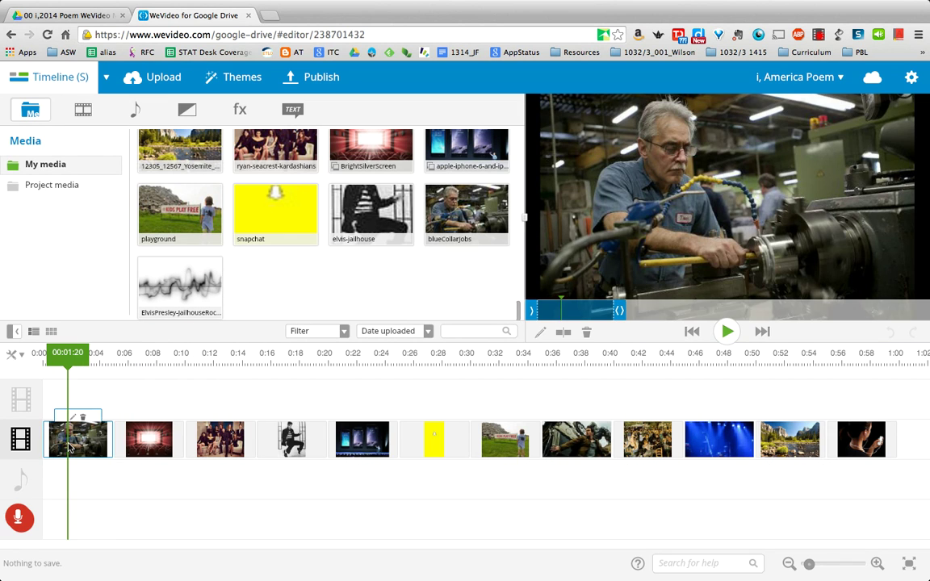
- Select the theater screen and Elvis clips, then place the playhead on the iPhone clip at 00:21:13
click(143, 443)
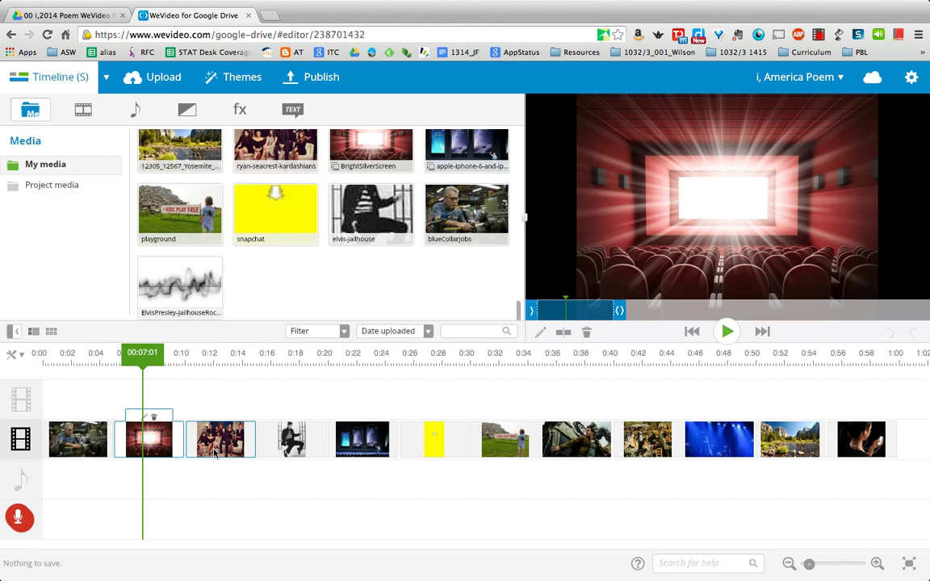
click(305, 449)
click(348, 450)
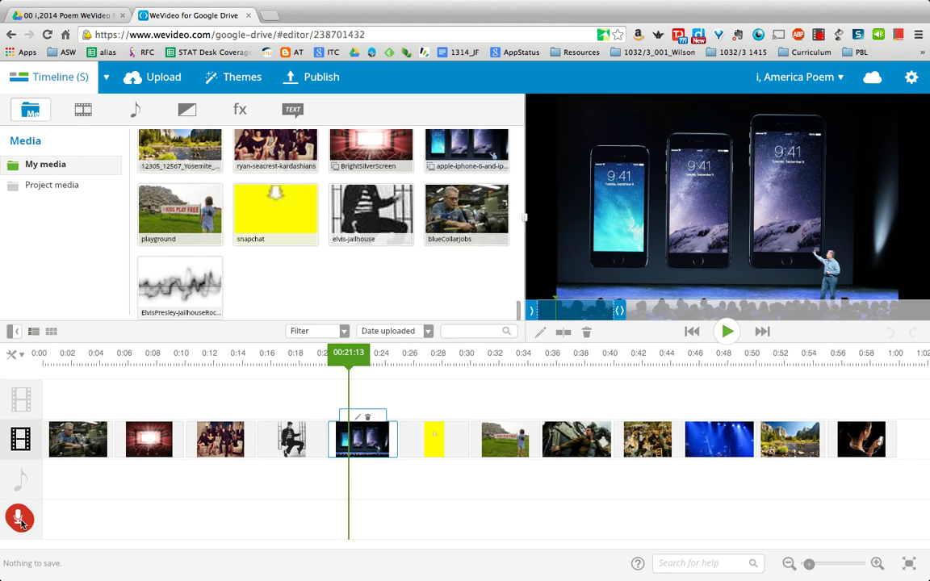
- Start a microphone recording, allowing and remembering Flash microphone access
click(20, 520)
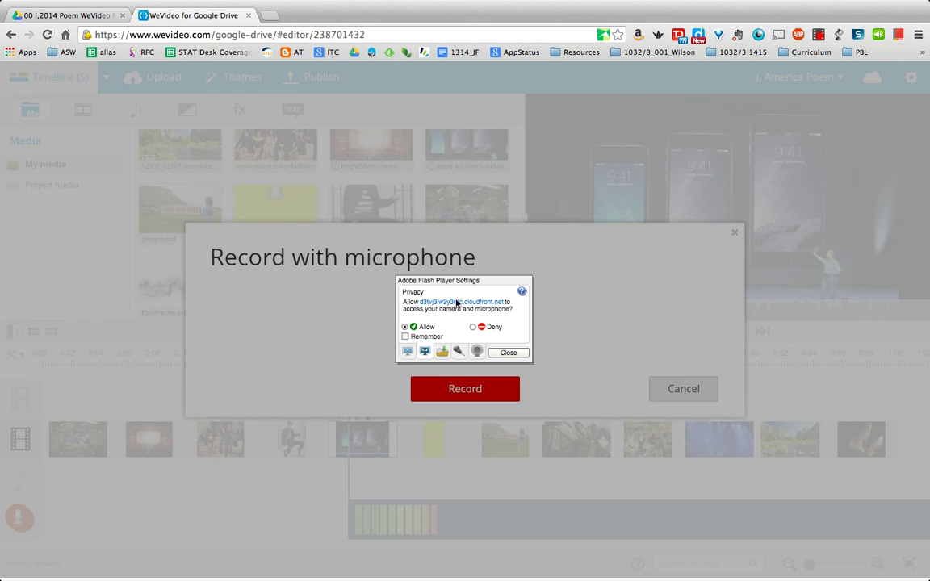
click(406, 337)
click(518, 354)
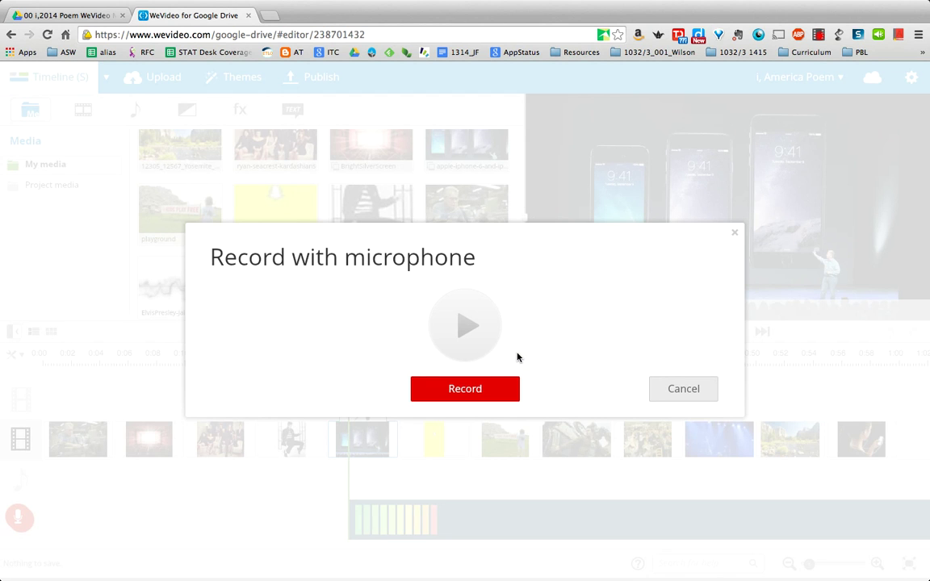
- Record a microphone voiceover of the poem, stopping at about 01:10.717
click(467, 391)
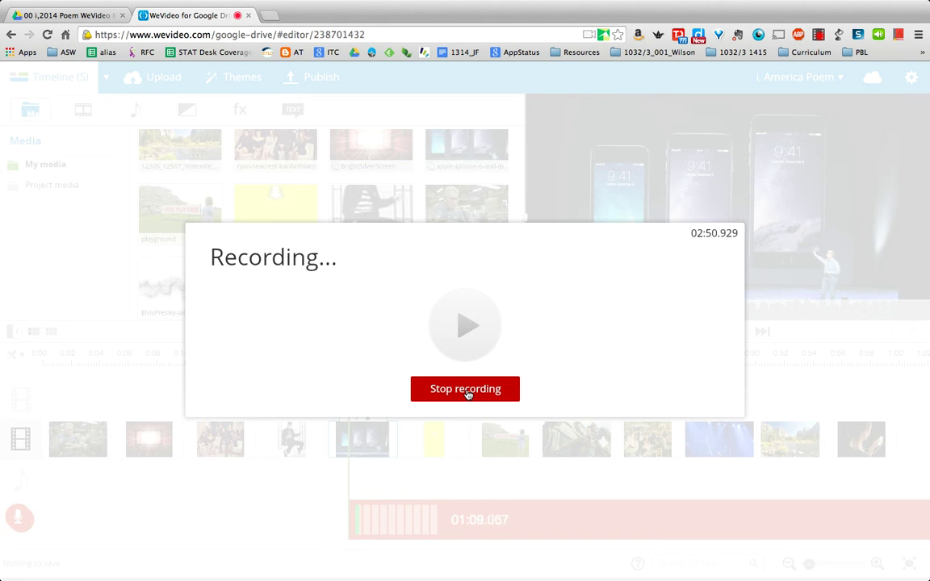
click(467, 394)
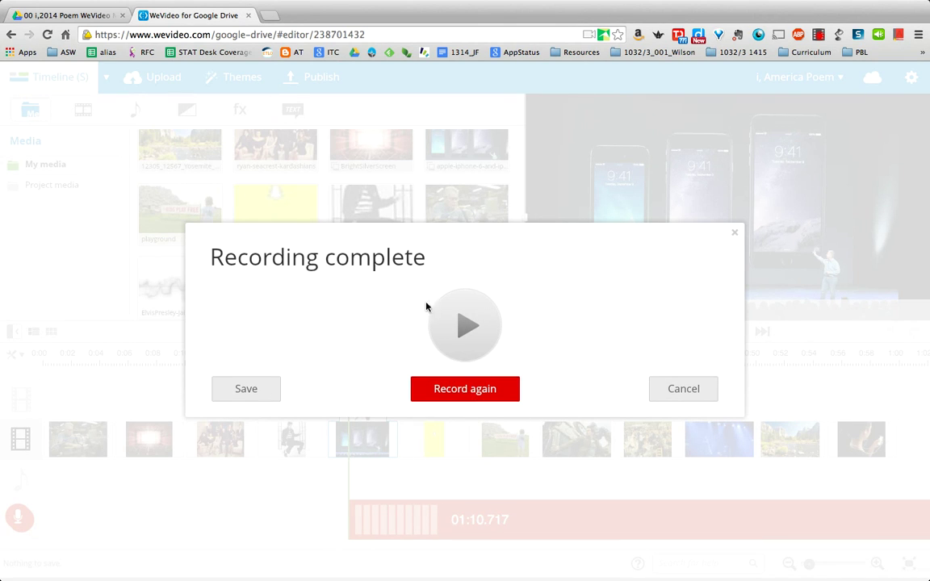
- Save the 01:10:17 narration so it lands on the voiceover track at 00:21:13
click(247, 390)
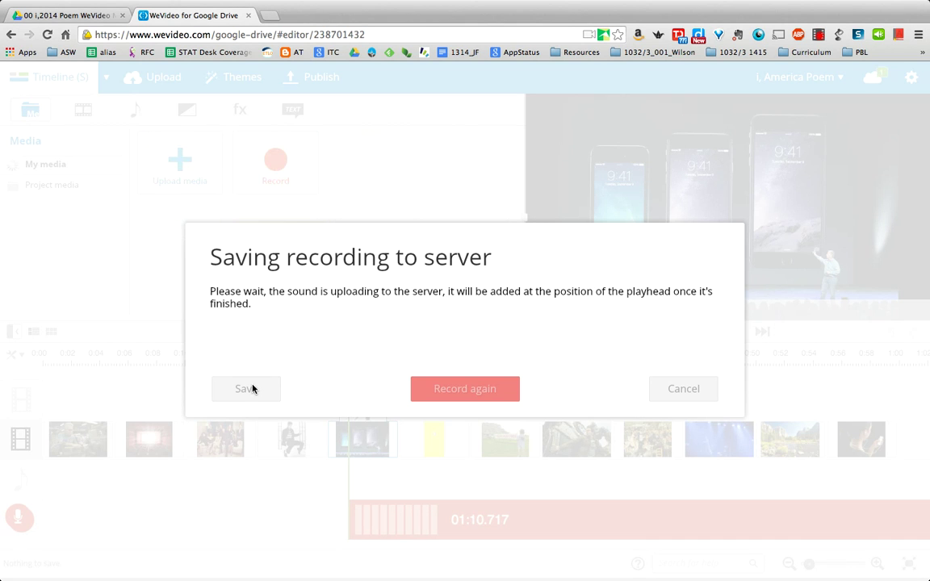
click(246, 389)
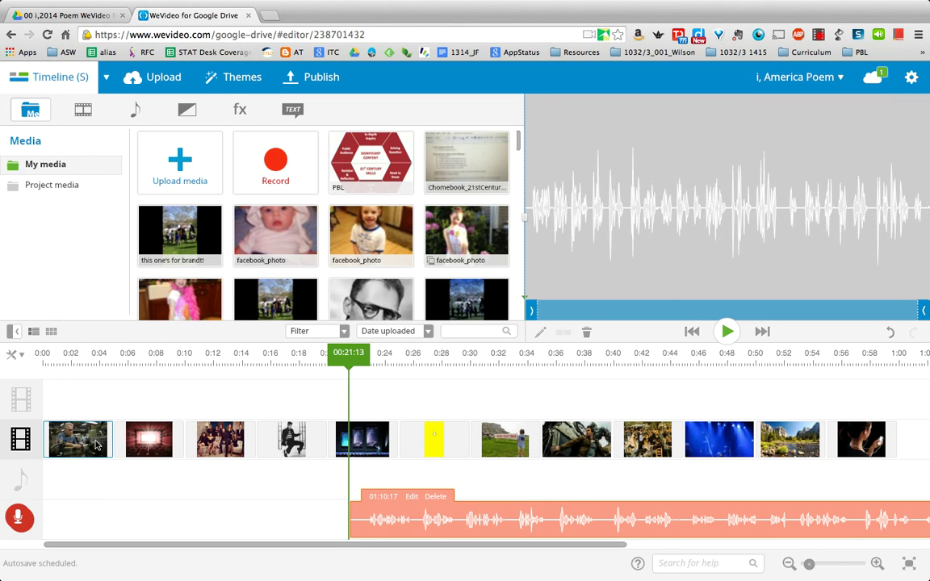
- Play the project preview with its narration and pause at 00:38:05
click(726, 333)
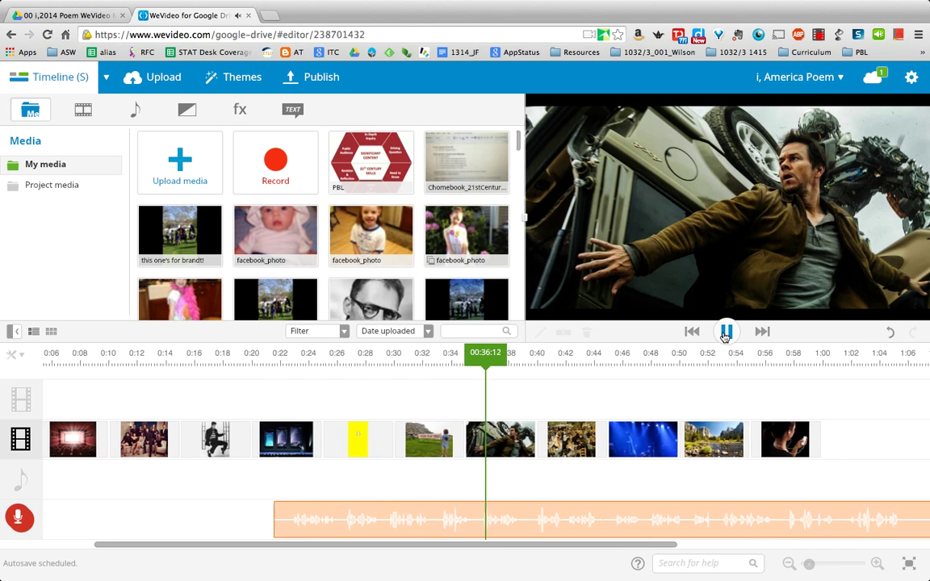
click(725, 332)
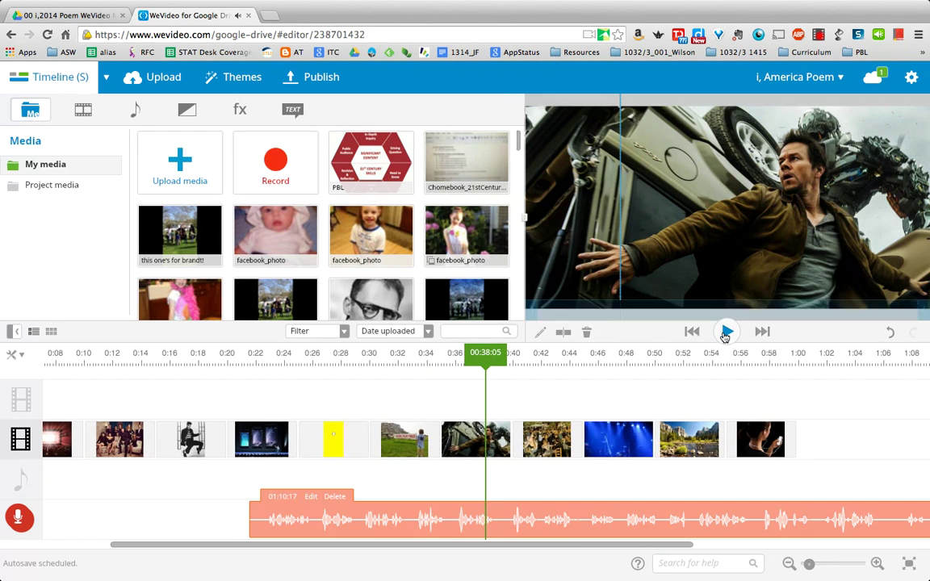